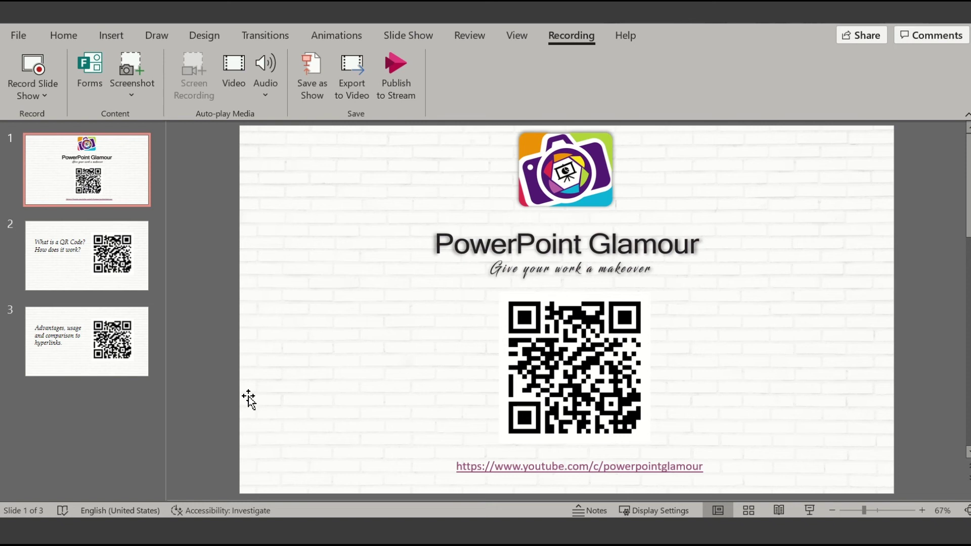
# Add a fourth slide after slide 3 and delete its placeholders to leave it blank.
pyautogui.click(114, 397)
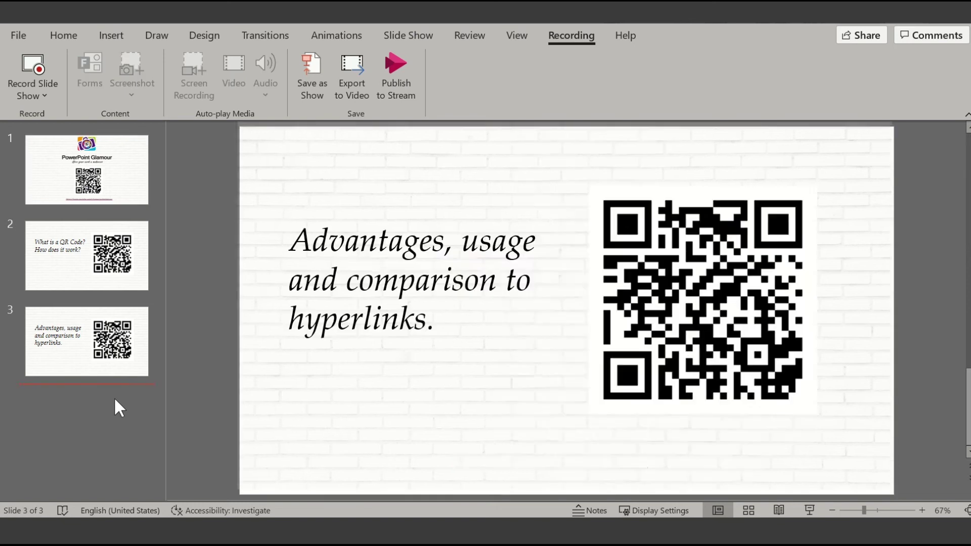
pyautogui.press('Return')
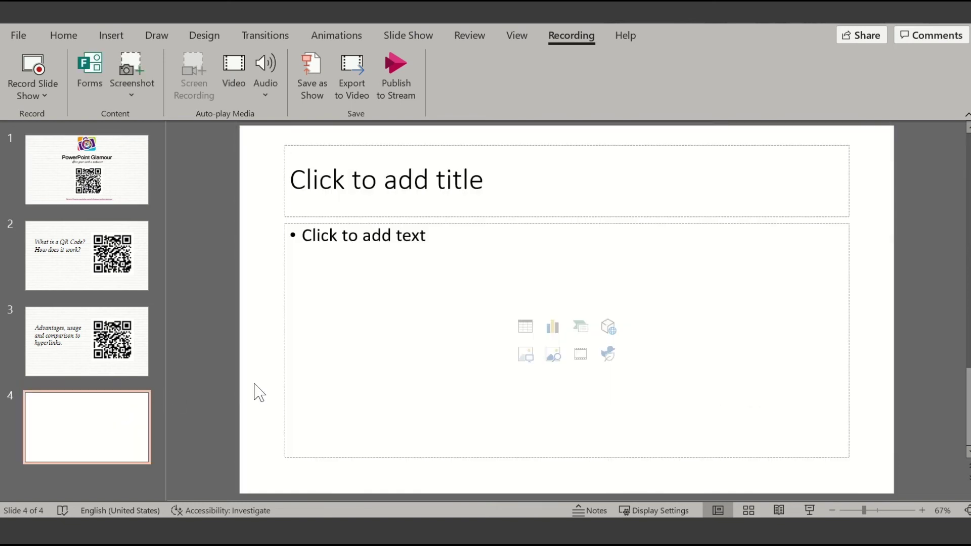
pyautogui.hotkey('ctrl', 'a')
pyautogui.press('Delete')
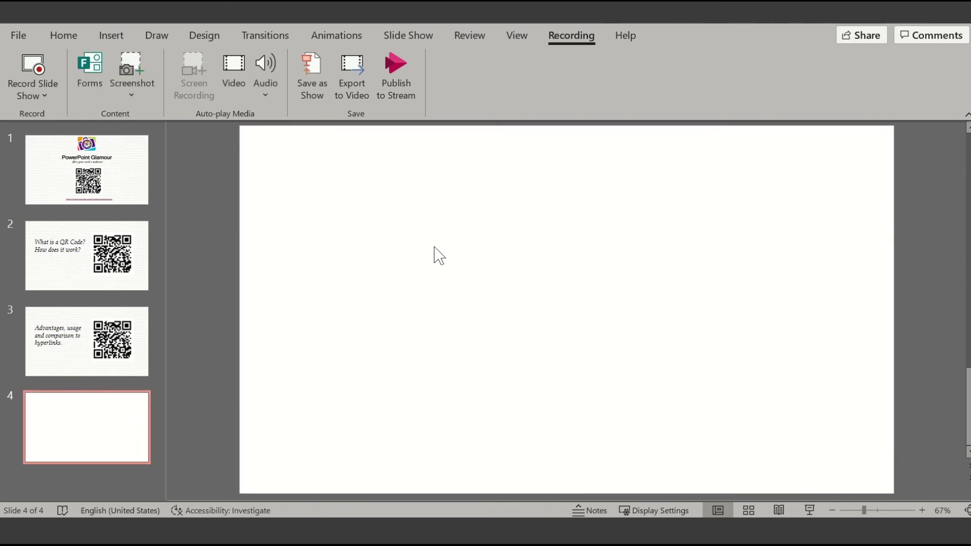
# Bring up the Office Add-ins store from Insert > Add-ins.
pyautogui.click(111, 35)
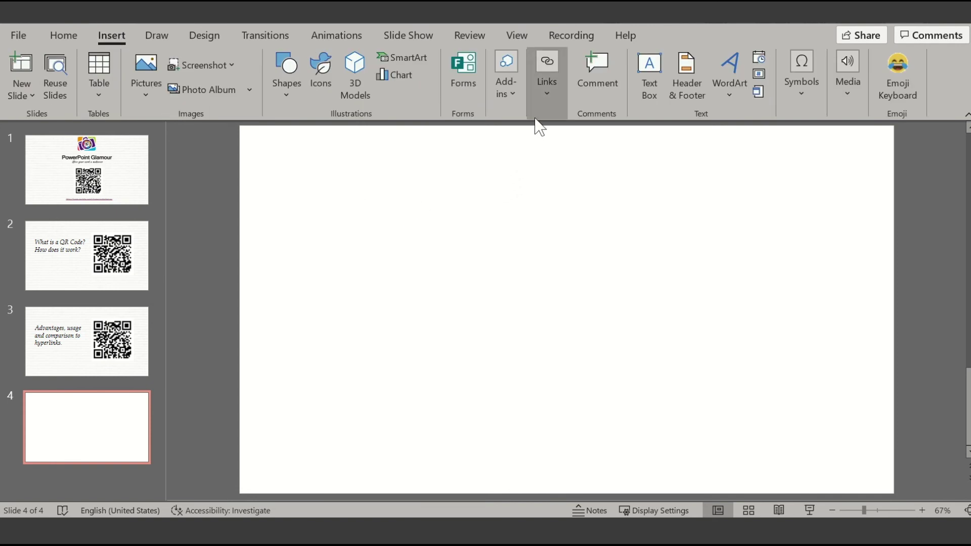
pyautogui.click(514, 95)
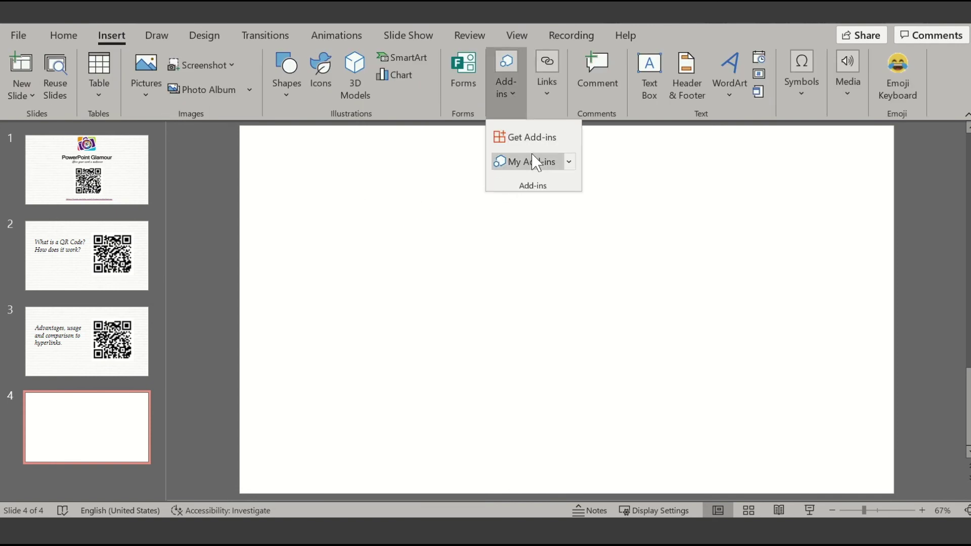
pyautogui.click(540, 140)
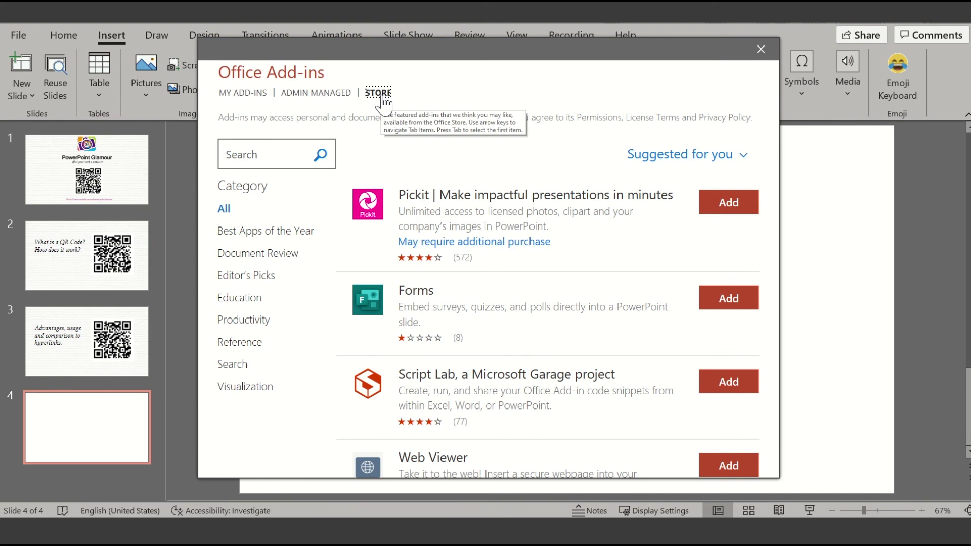
# Search the store for 'QR', add QR4Office and accept its license terms.
pyautogui.click(273, 154)
pyautogui.write('Q')
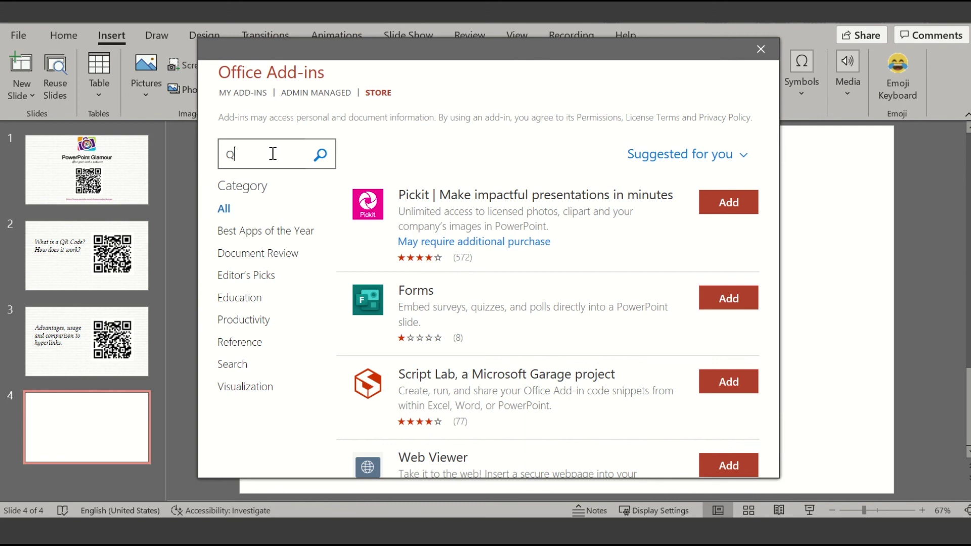
pyautogui.write('R')
pyautogui.click(322, 155)
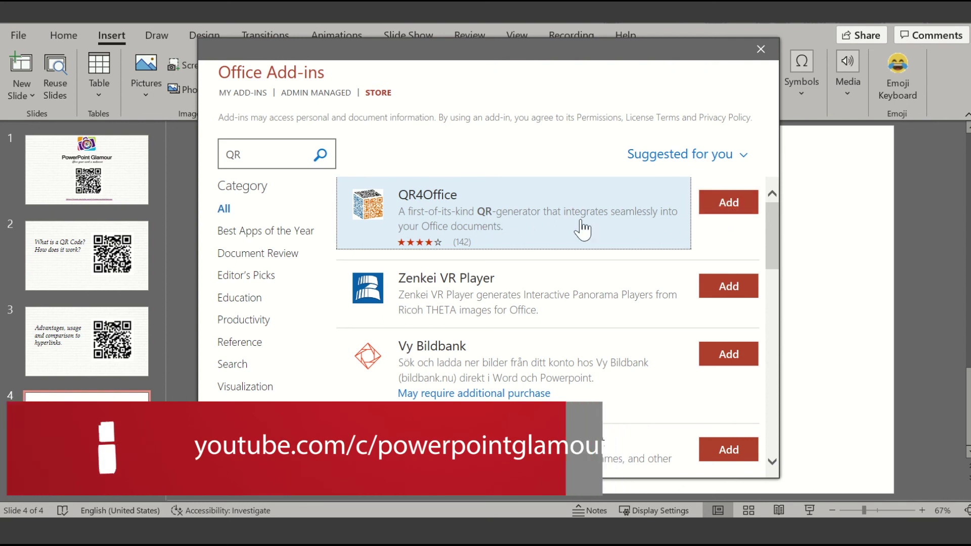
pyautogui.click(730, 211)
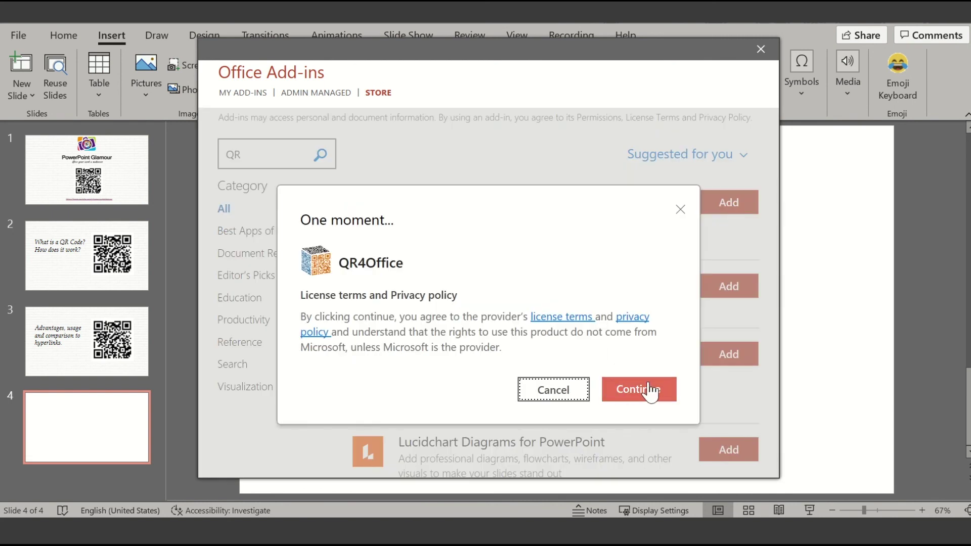
pyautogui.click(649, 391)
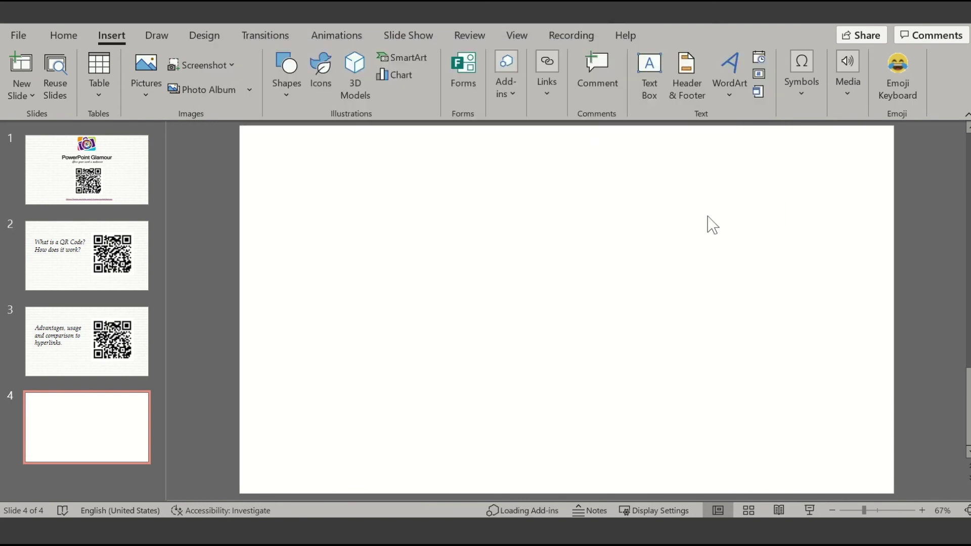
# Launch the installed QR4Office add-in from My Add-ins beside the blank fourth slide.
pyautogui.click(515, 93)
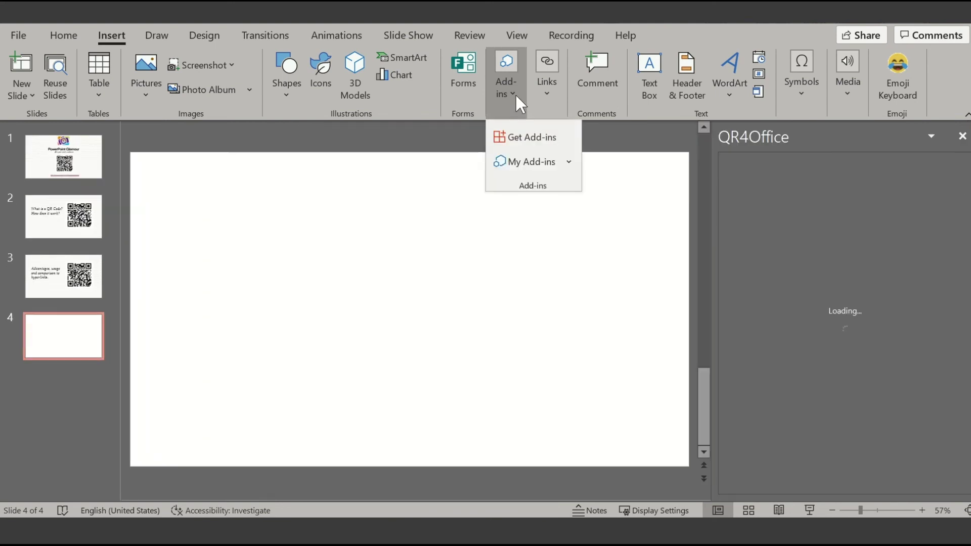
pyautogui.click(571, 161)
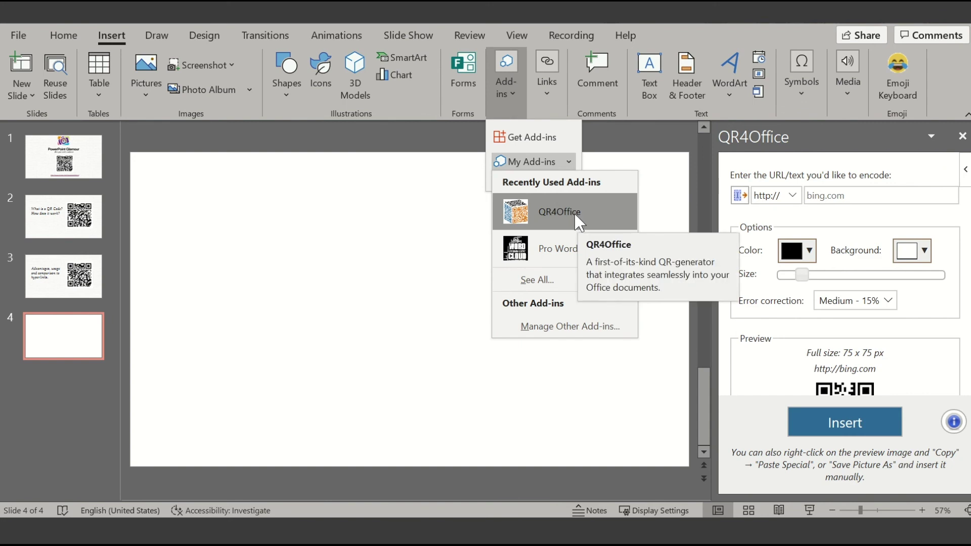
pyautogui.click(357, 270)
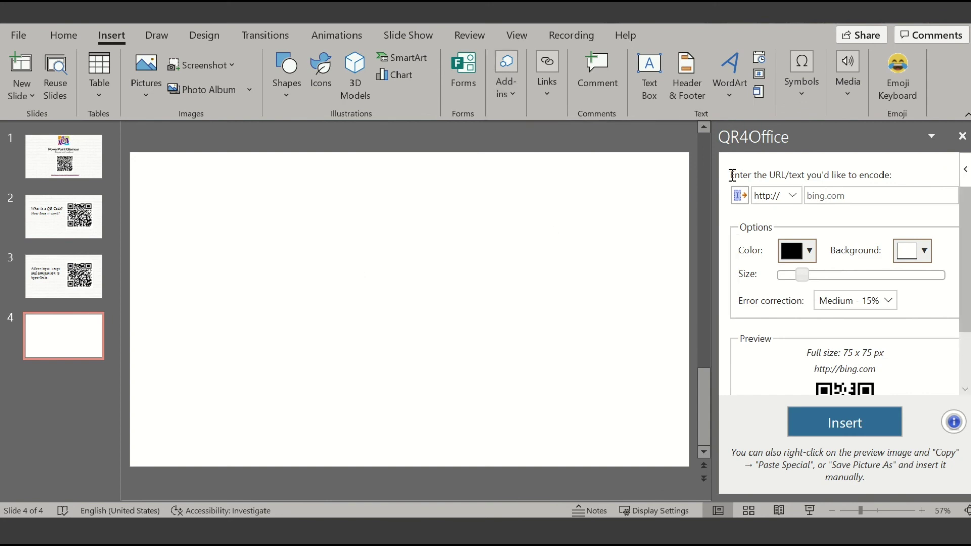
pyautogui.moveTo(838, 303)
pyautogui.scroll(-3, 851, 353)
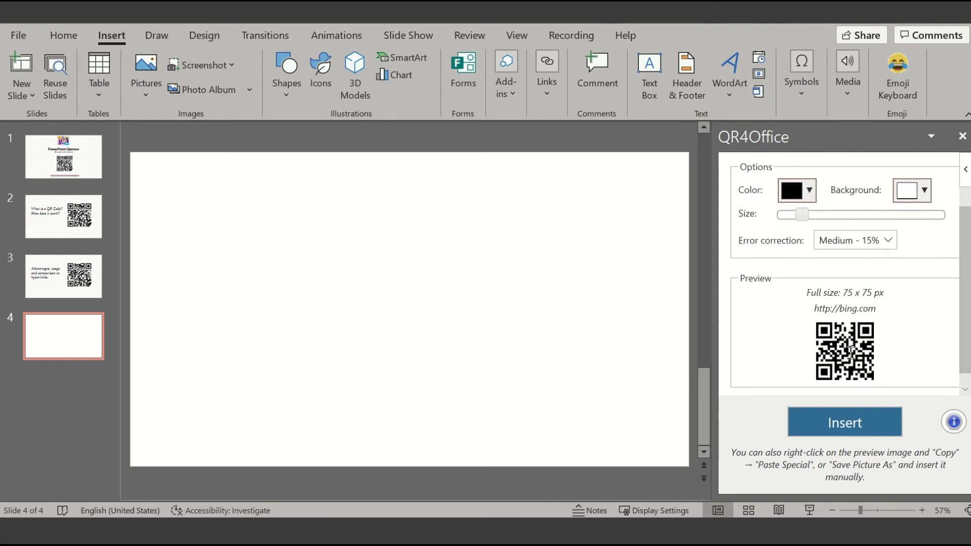
pyautogui.scroll(1, 853, 361)
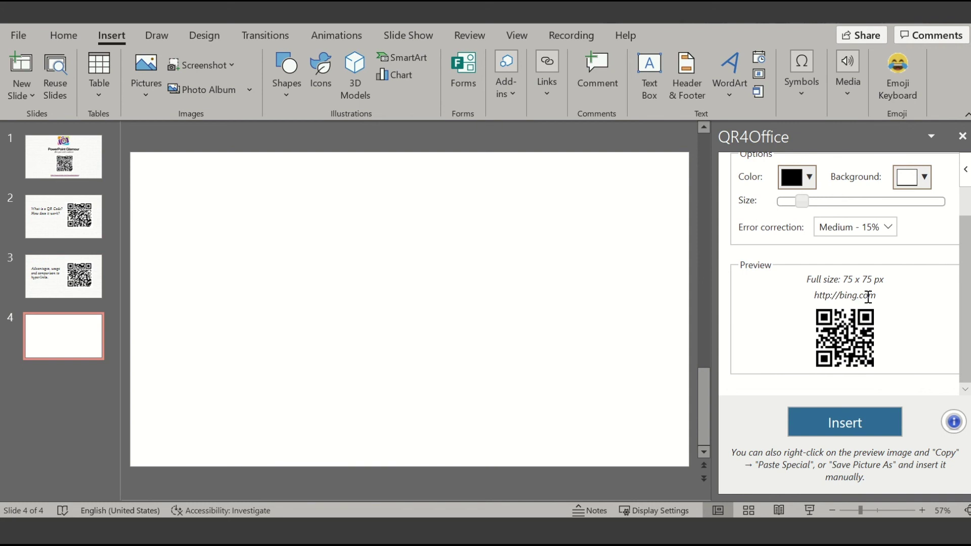
pyautogui.scroll(1, 884, 315)
pyautogui.scroll(1, 886, 319)
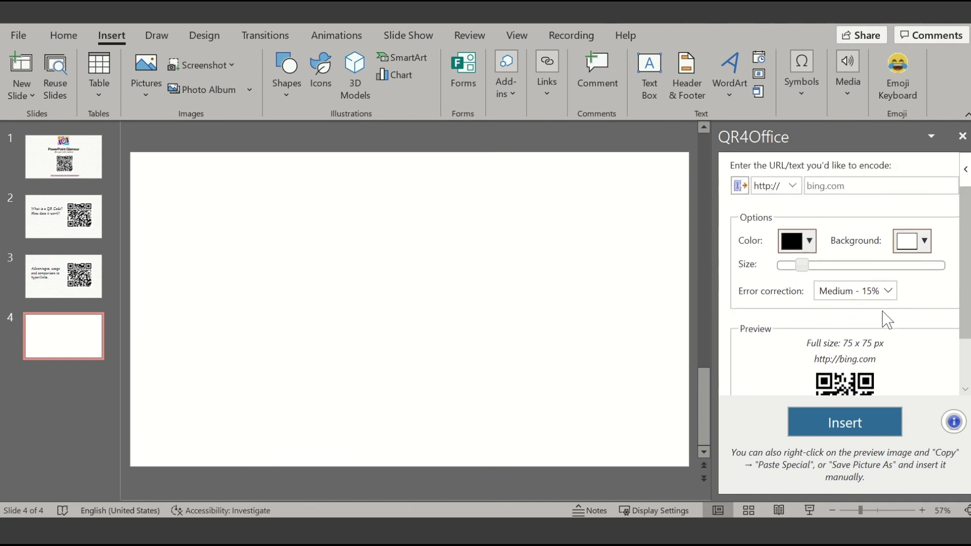
pyautogui.scroll(1, 884, 314)
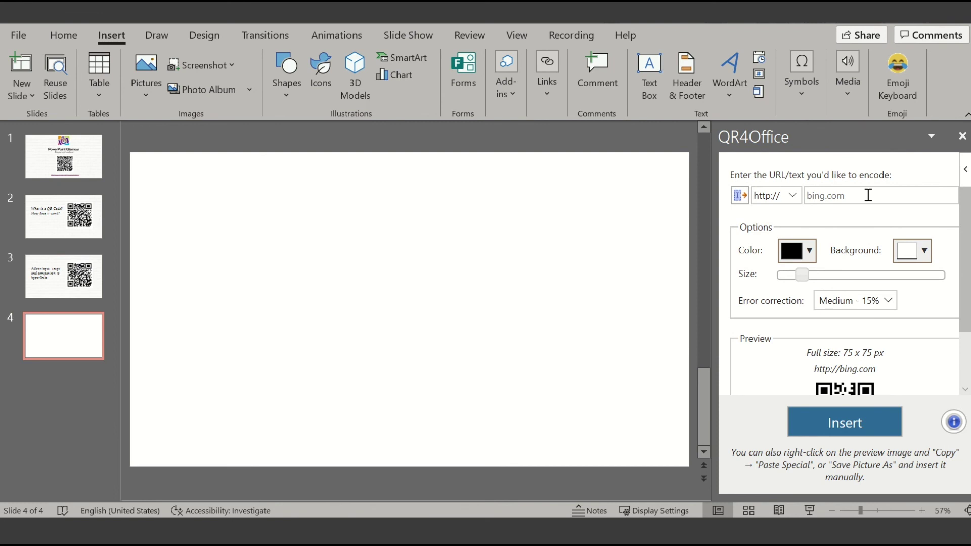
pyautogui.write('www')
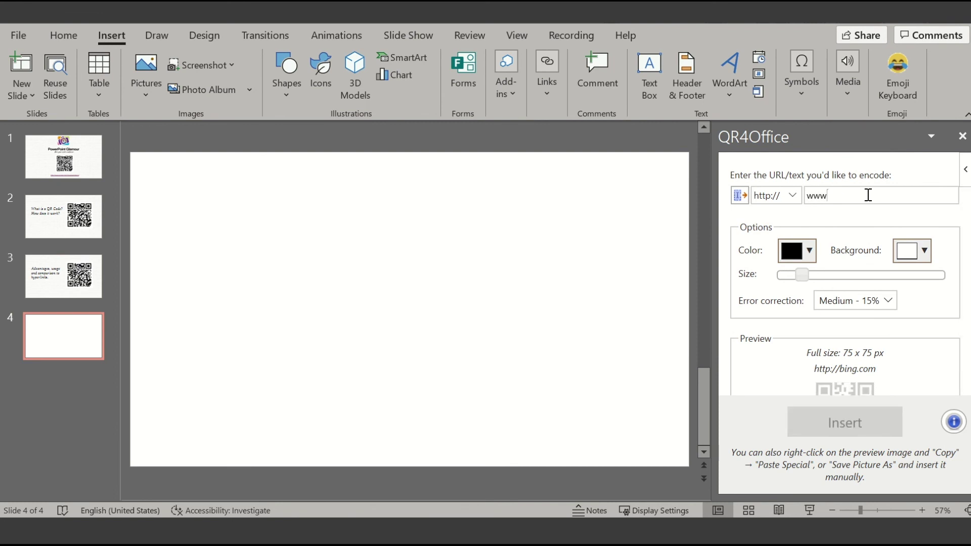
pyautogui.write('.')
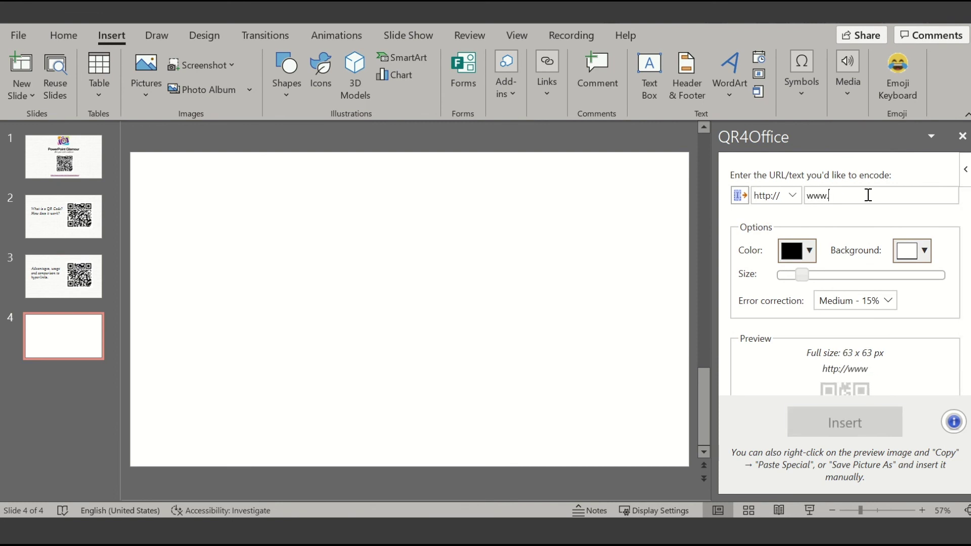
pyautogui.write('you')
pyautogui.write('tube.com/c/powerpointgl')
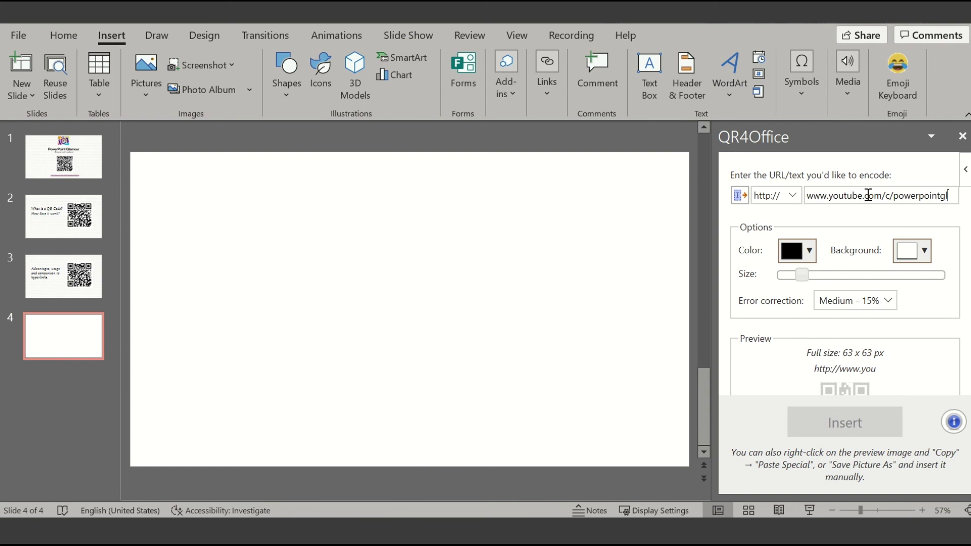
pyautogui.write('amour')
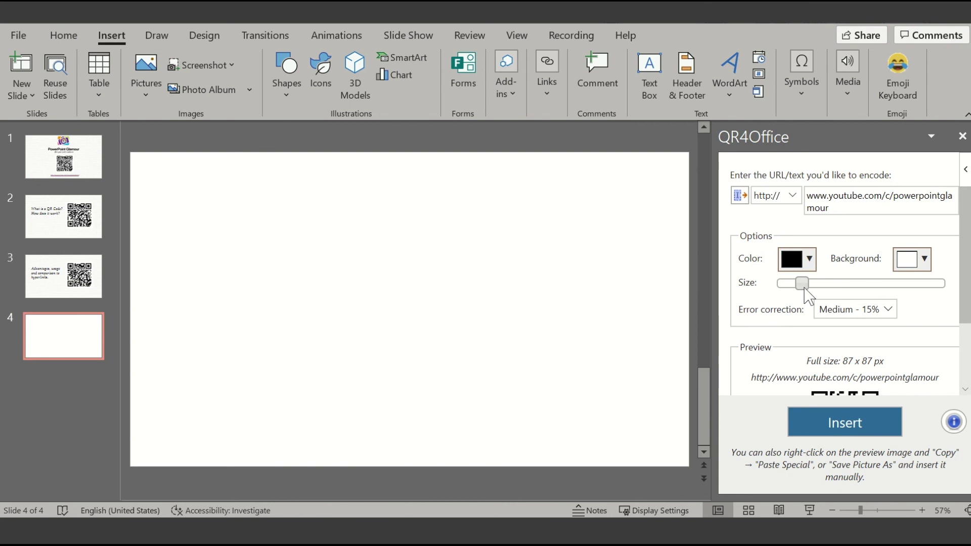
pyautogui.moveTo(803, 283); pyautogui.dragTo(839, 283)
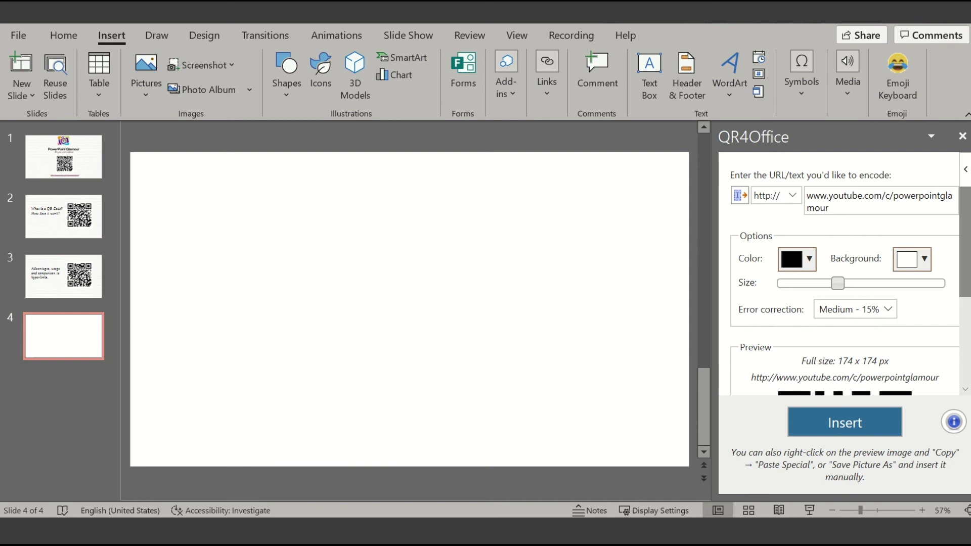
pyautogui.moveTo(968, 264); pyautogui.dragTo(970, 354)
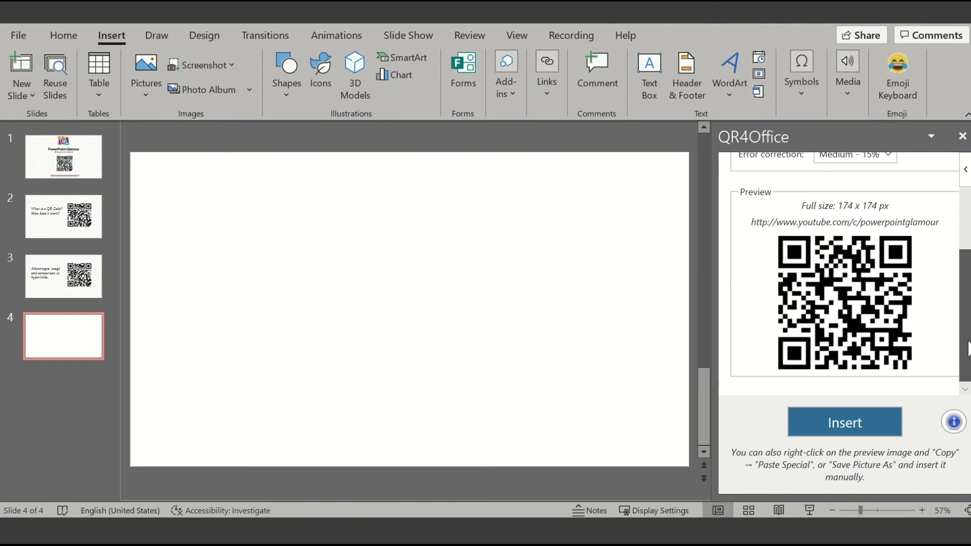
pyautogui.moveTo(969, 351); pyautogui.dragTo(970, 325)
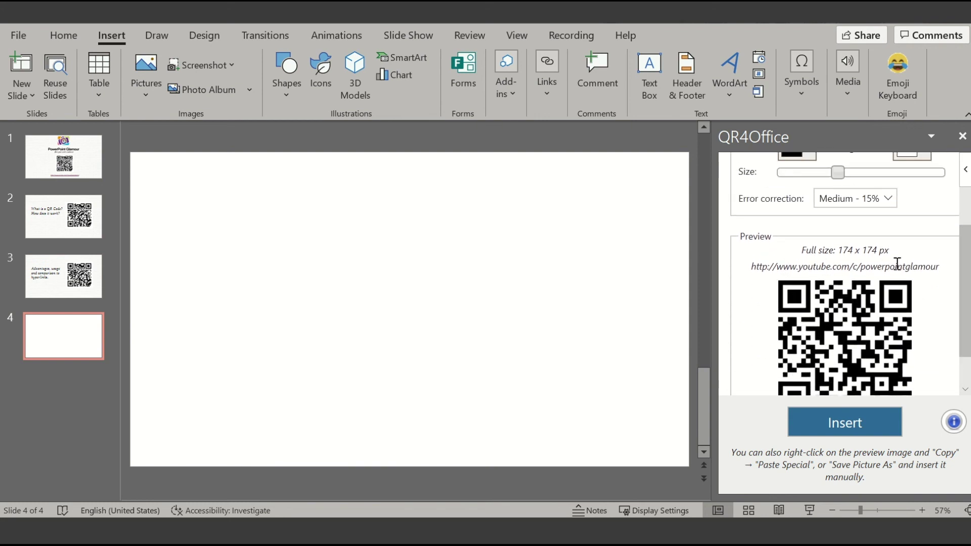
pyautogui.moveTo(966, 308)
pyautogui.mouseDown()
pyautogui.moveTo(966, 329)
pyautogui.moveTo(966, 232)
pyautogui.mouseUp()
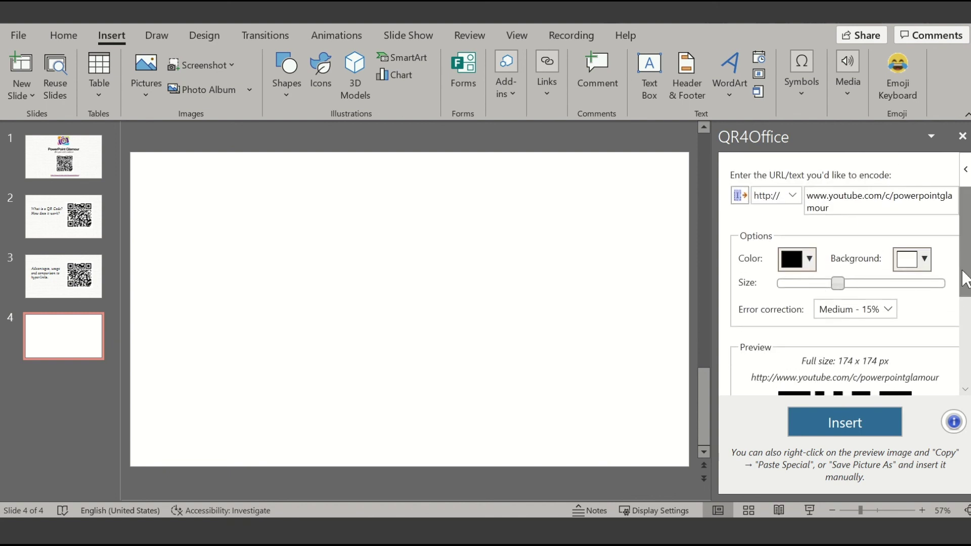
pyautogui.moveTo(965, 277); pyautogui.dragTo(969, 361)
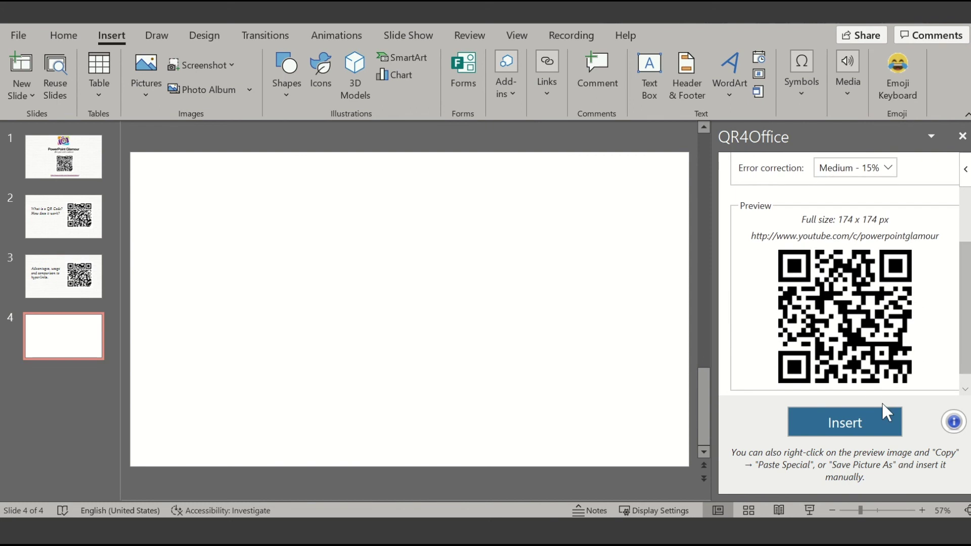
# Insert the QR code on slide 4, dismiss Design Ideas, and enlarge it to fill most of the slide height.
pyautogui.click(855, 429)
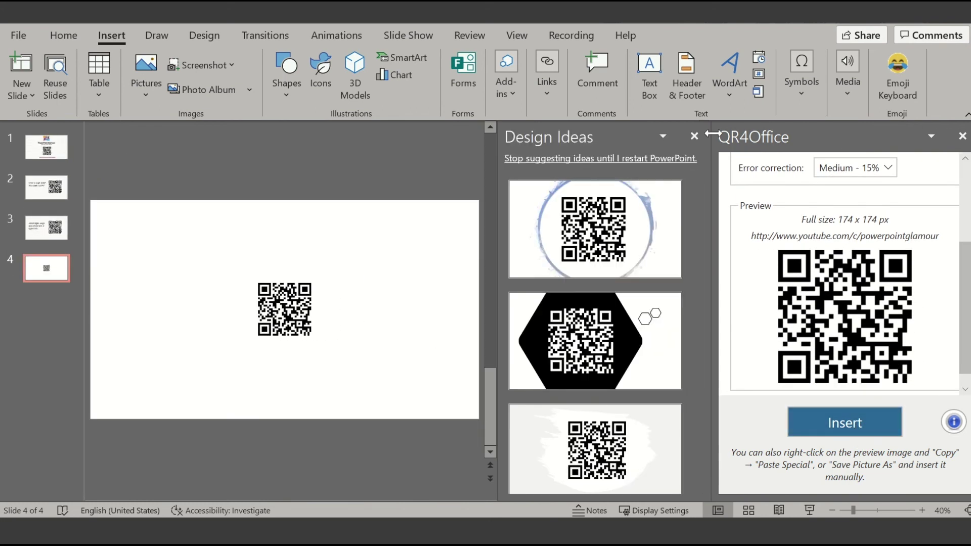
pyautogui.click(704, 134)
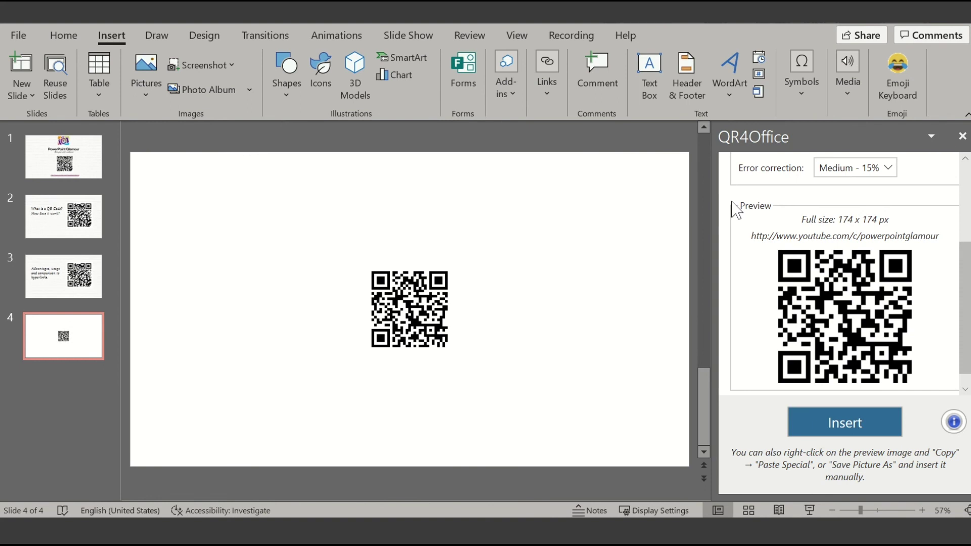
pyautogui.click(447, 303)
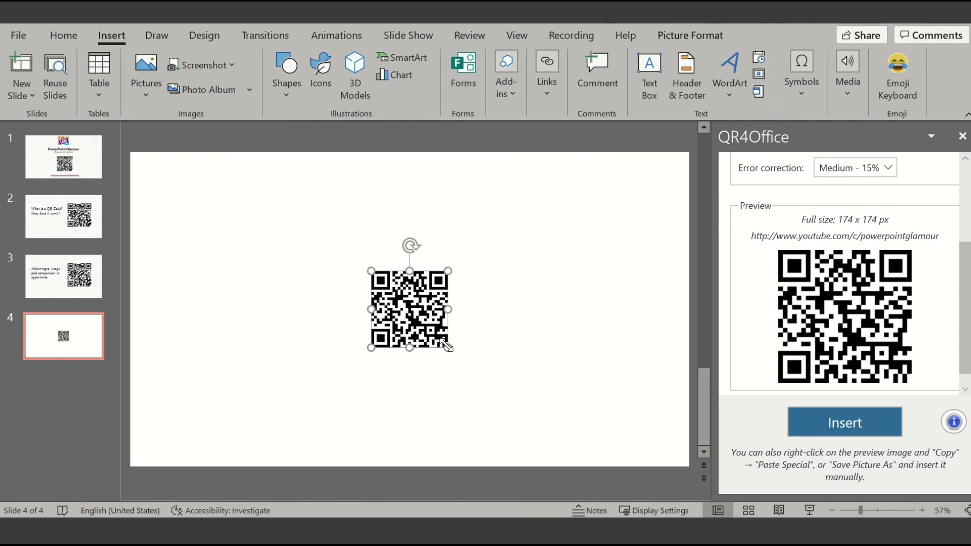
pyautogui.moveTo(448, 347)
pyautogui.mouseDown()
pyautogui.moveTo(480, 394)
pyautogui.moveTo(531, 431)
pyautogui.moveTo(455, 285)
pyautogui.moveTo(502, 297)
pyautogui.mouseUp()
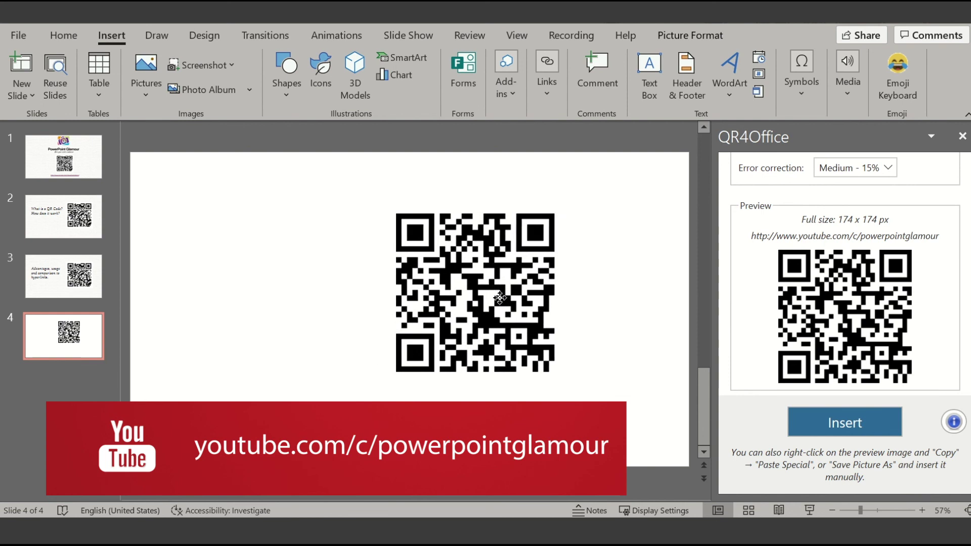
pyautogui.click(323, 332)
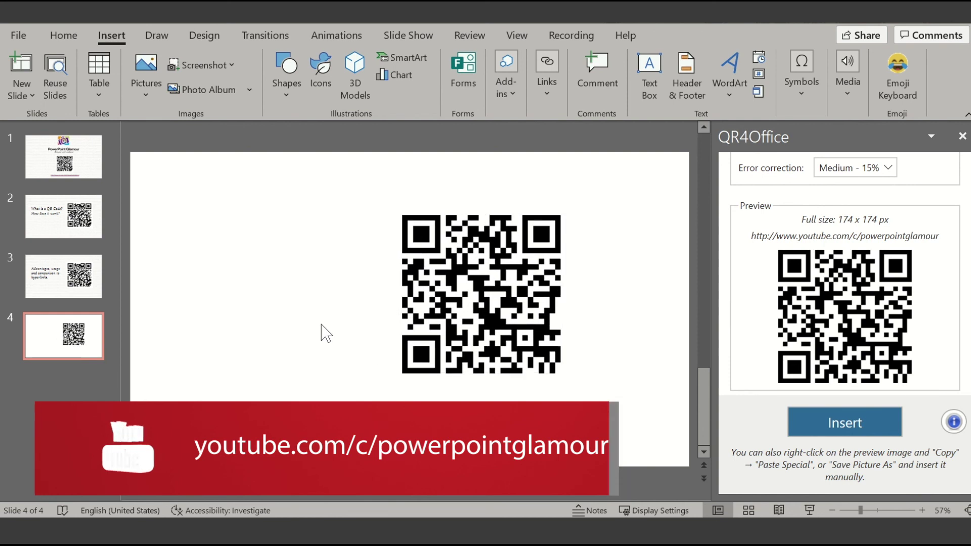